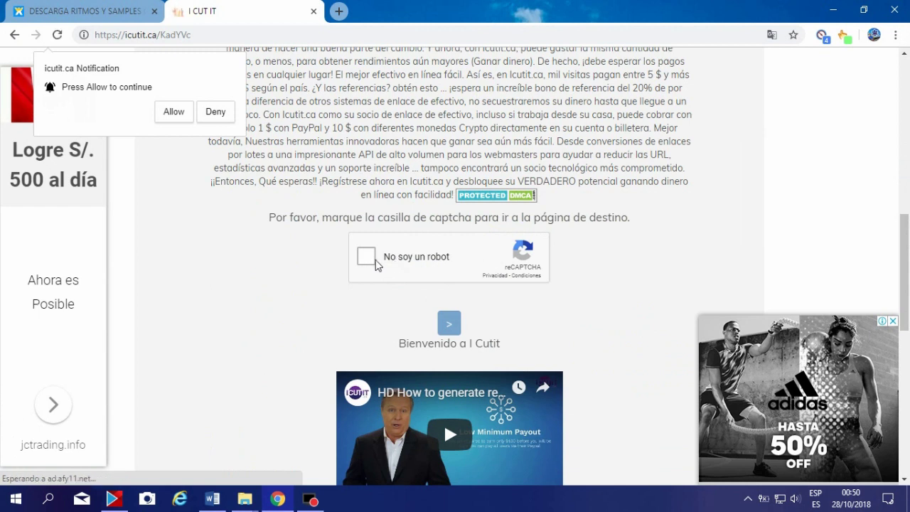
Complete the reCAPTCHA check on the icutit.ca page and continue to the destination link page
left_click(367, 260)
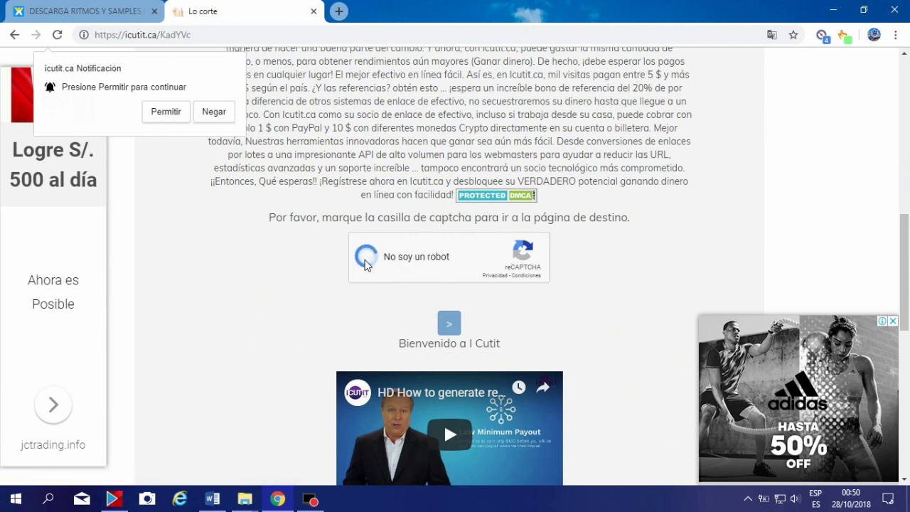
left_click(450, 328)
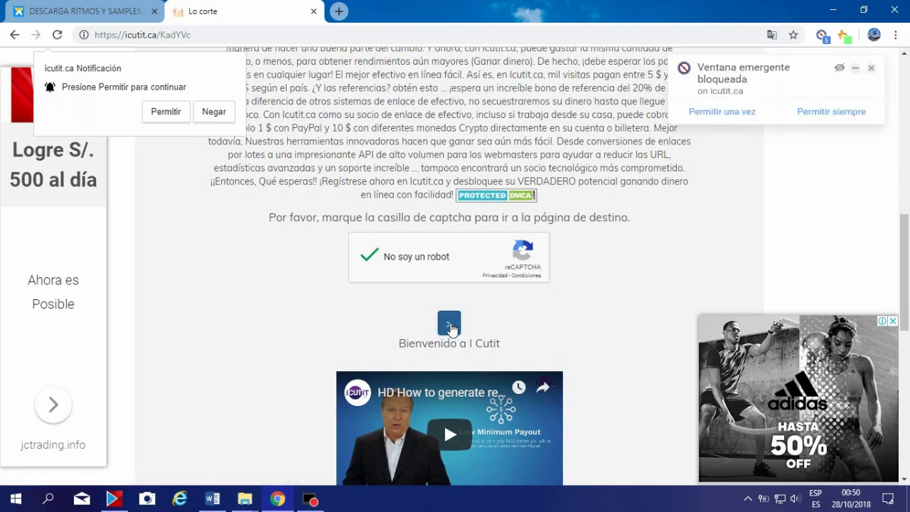
left_click(450, 328)
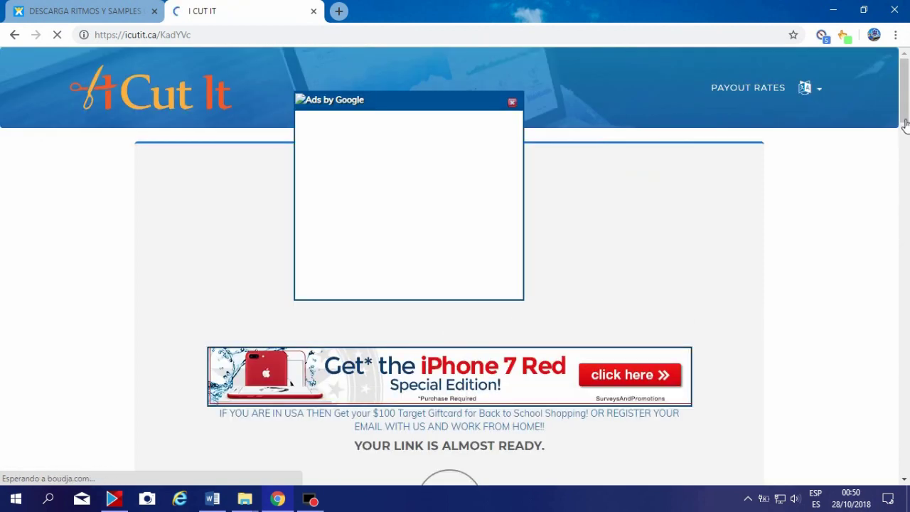
Follow the generated link to MediaFire and download the DataManagerE50 G&D MUSIC zip file
left_click(907, 183)
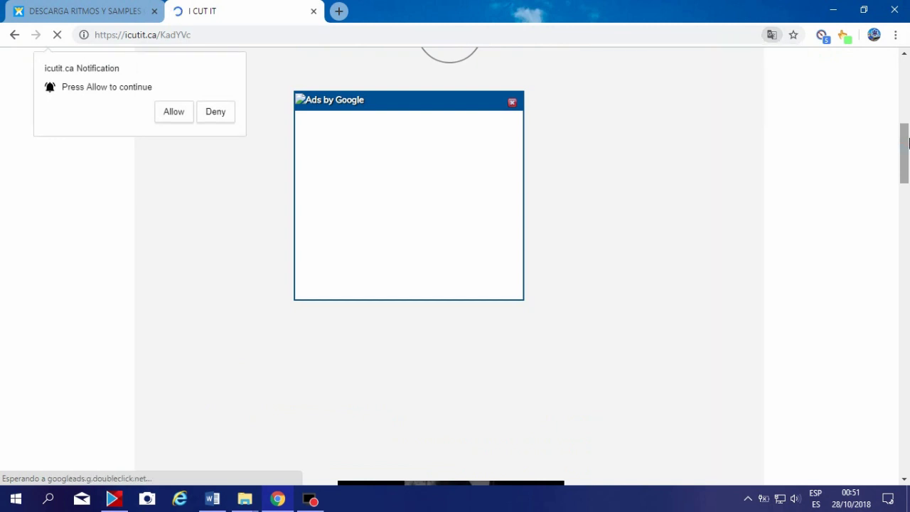
scroll(908, 135, "up", 2)
left_click_drag(909, 127, 906, 107)
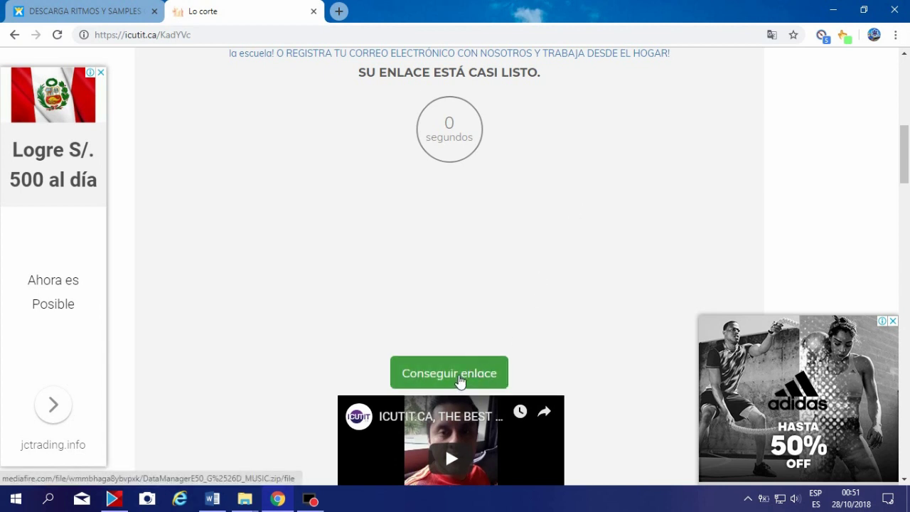
left_click(469, 378)
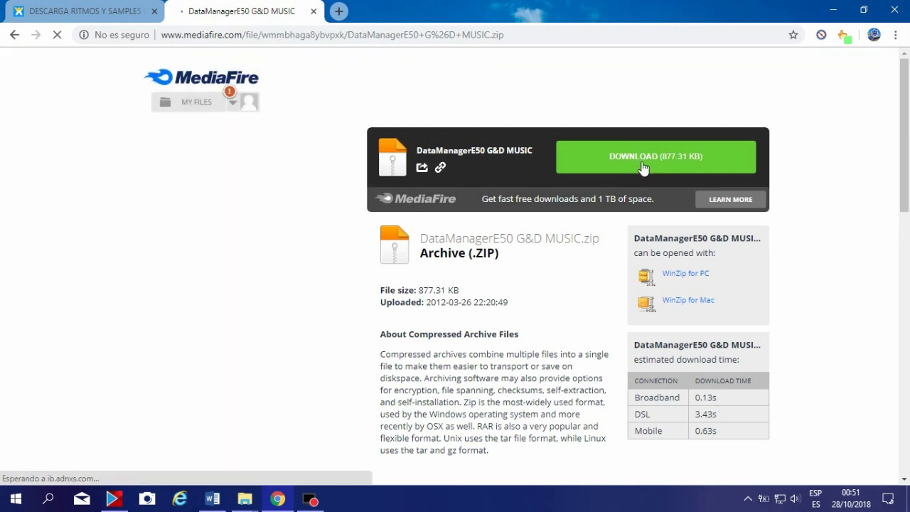
left_click(645, 167)
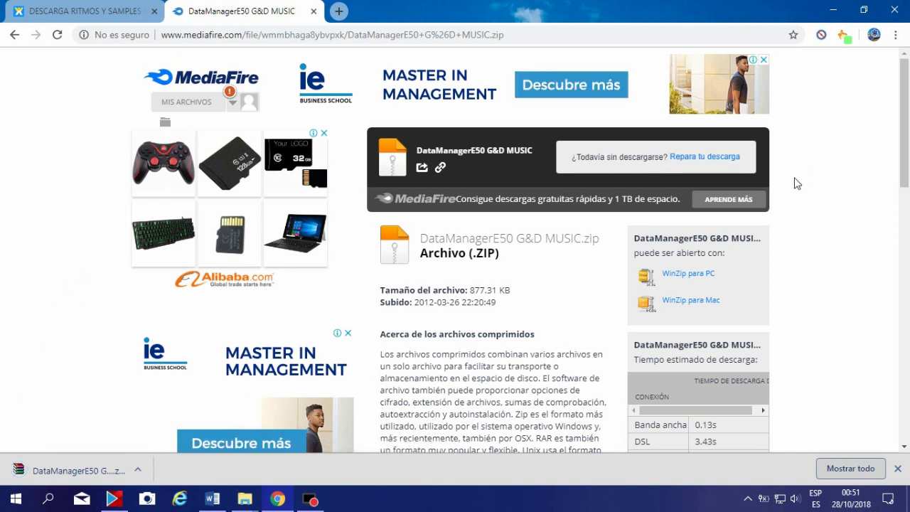
Close the browser and, in File Explorer's CASIO DataManager50 folder, extract the CASIO DataManager50 G&D MUSIC archive in place
mouse_move(244, 497)
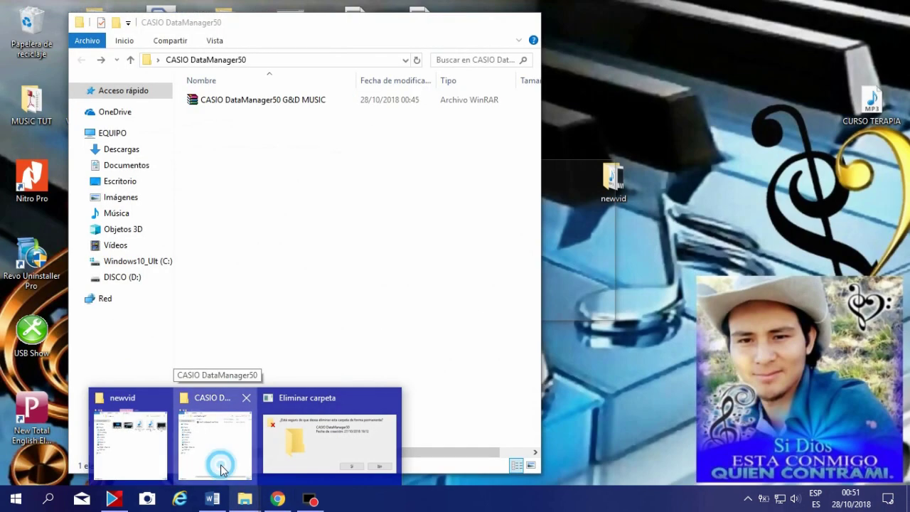
left_click(221, 465)
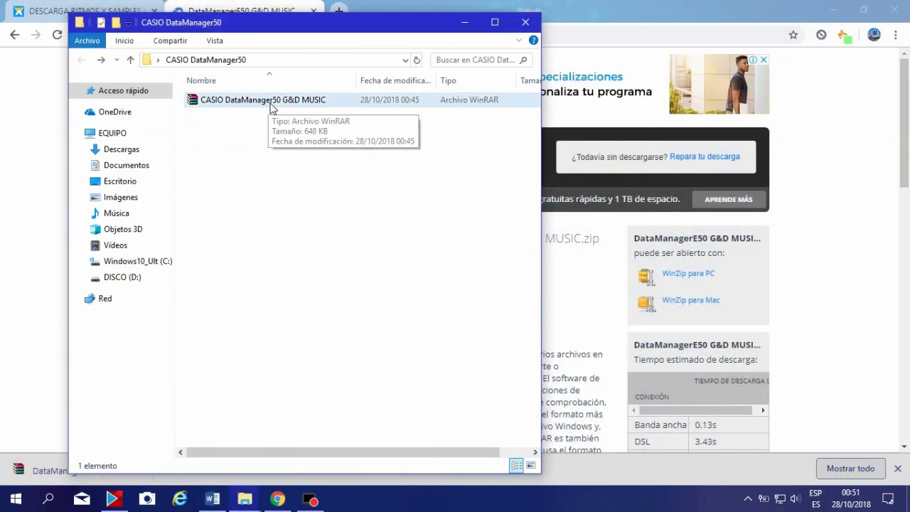
left_click(894, 10)
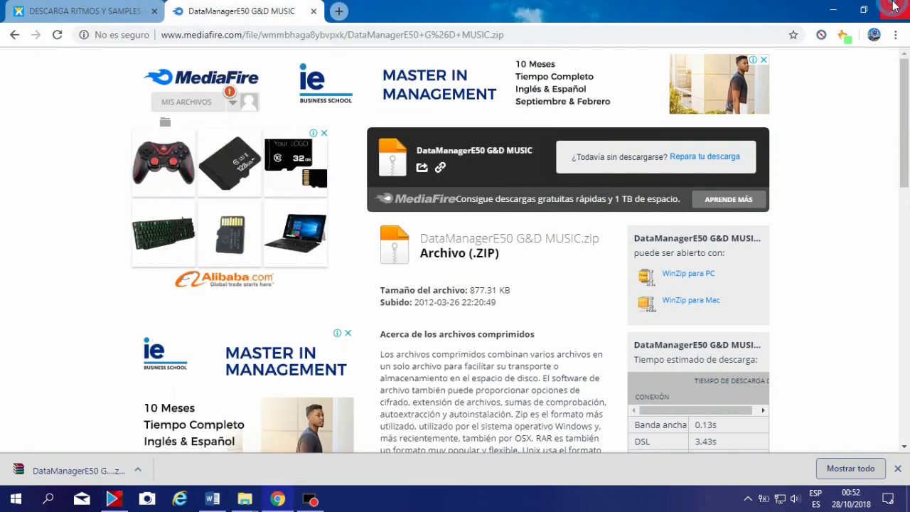
right_click(281, 101)
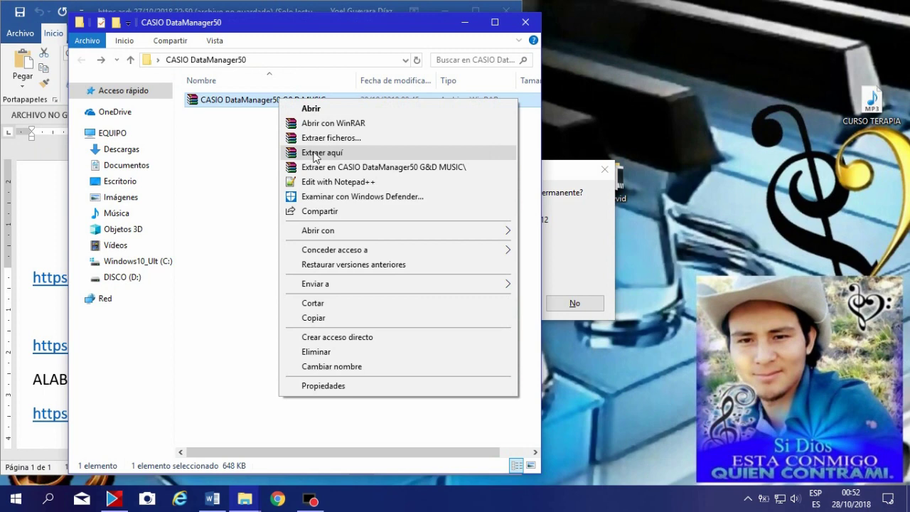
left_click(316, 153)
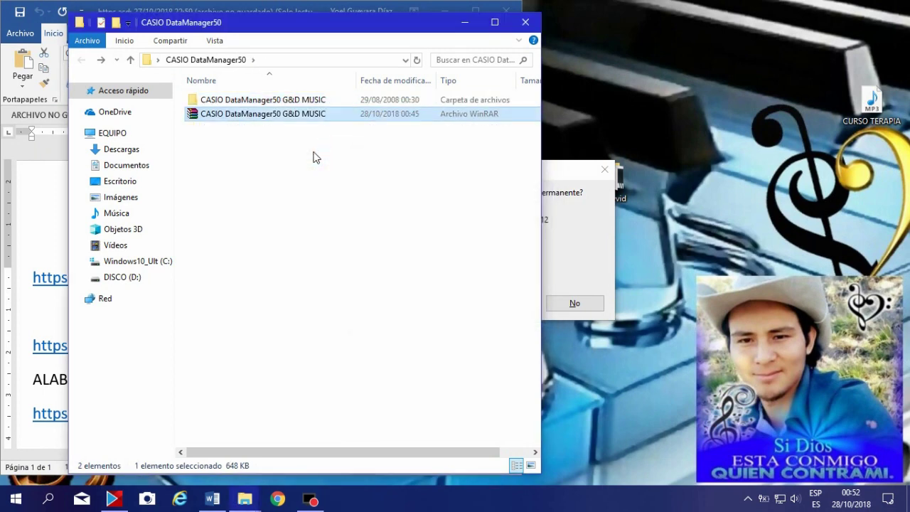
Open the extracted CASIO DataManager50 G&D MUSIC folder and run the DataManager application as administrator
left_click(288, 103)
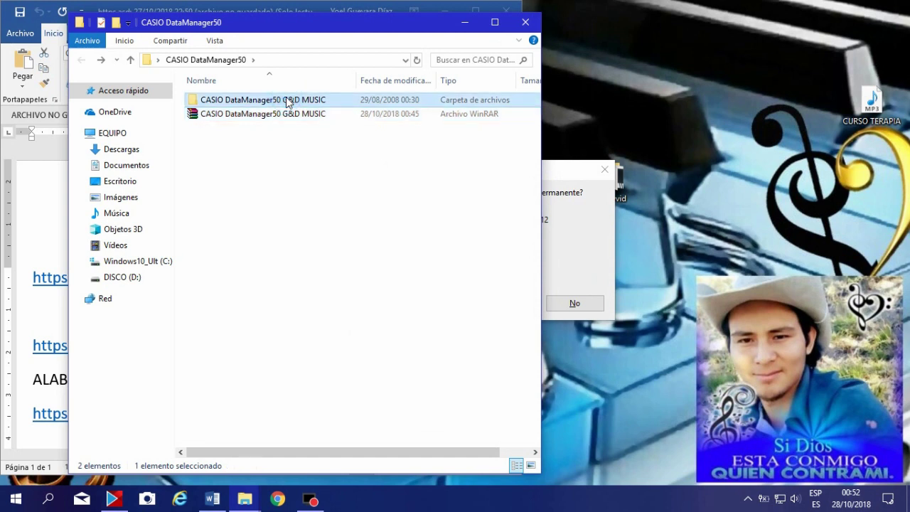
double_click(288, 103)
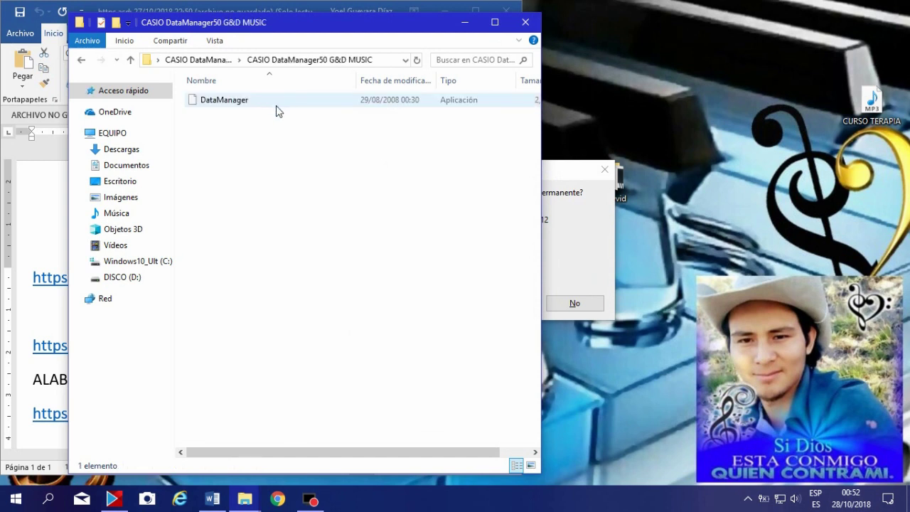
double_click(270, 103)
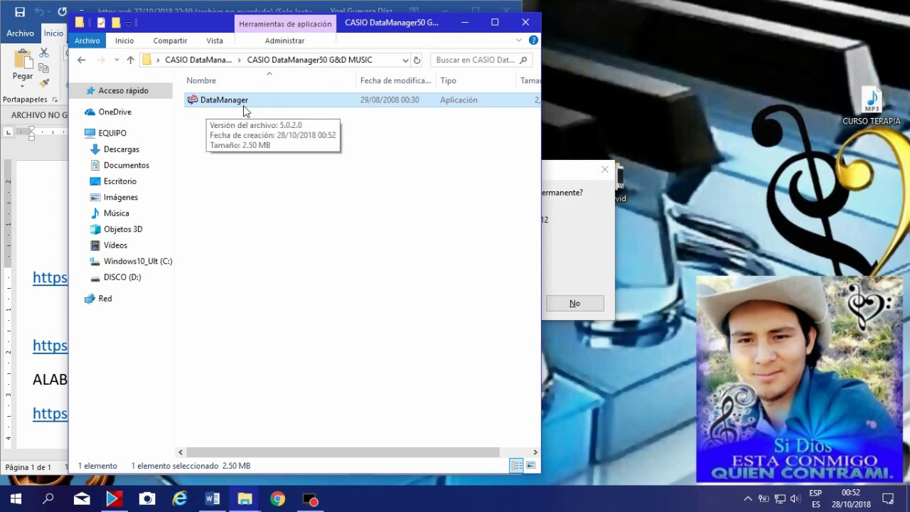
double_click(270, 104)
right_click(270, 103)
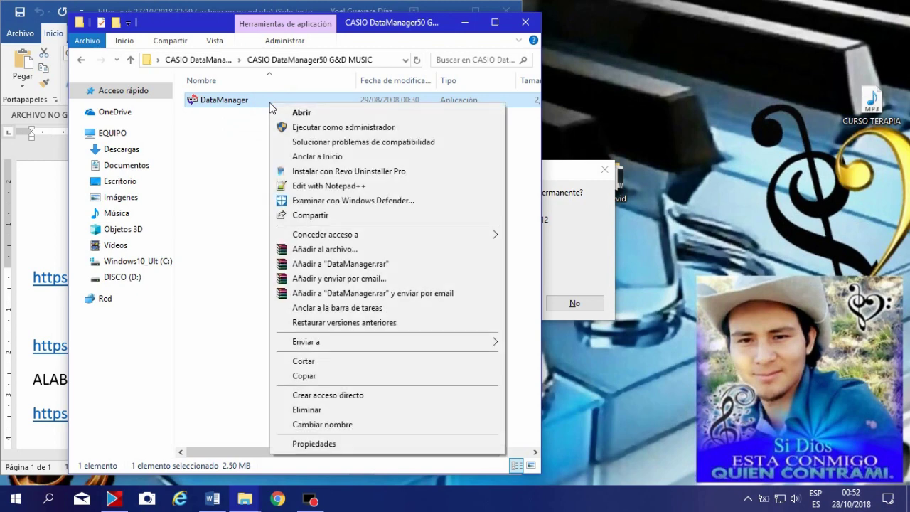
left_click(309, 128)
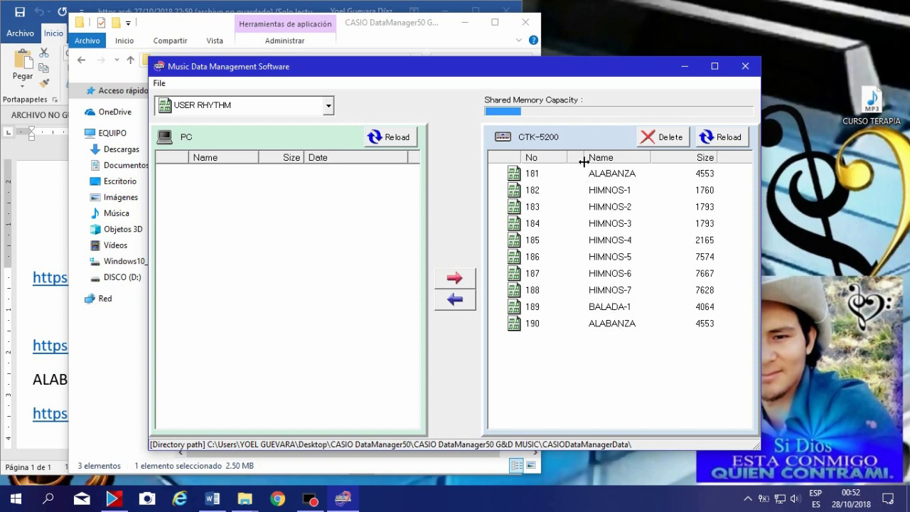
Delete the ALABANZA user rhythm in slot 190 of the CTK-5200 keyboard
left_click(611, 326)
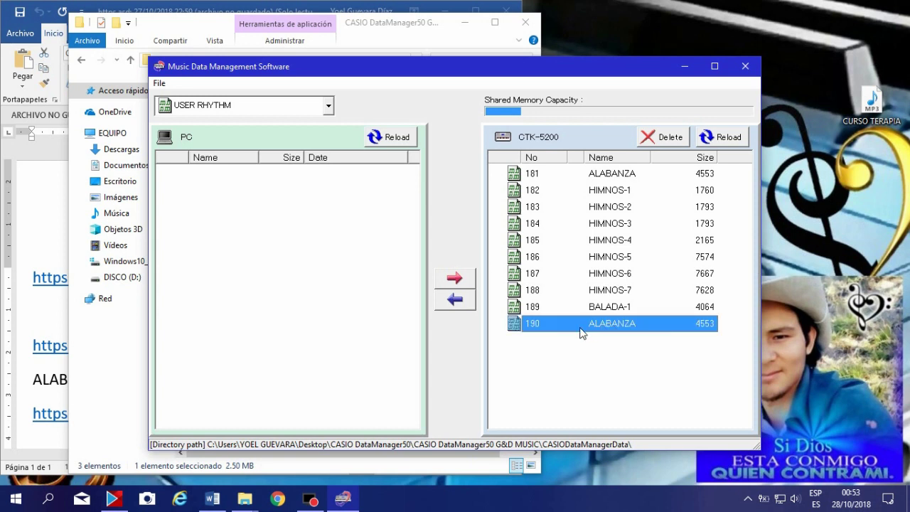
left_click(660, 139)
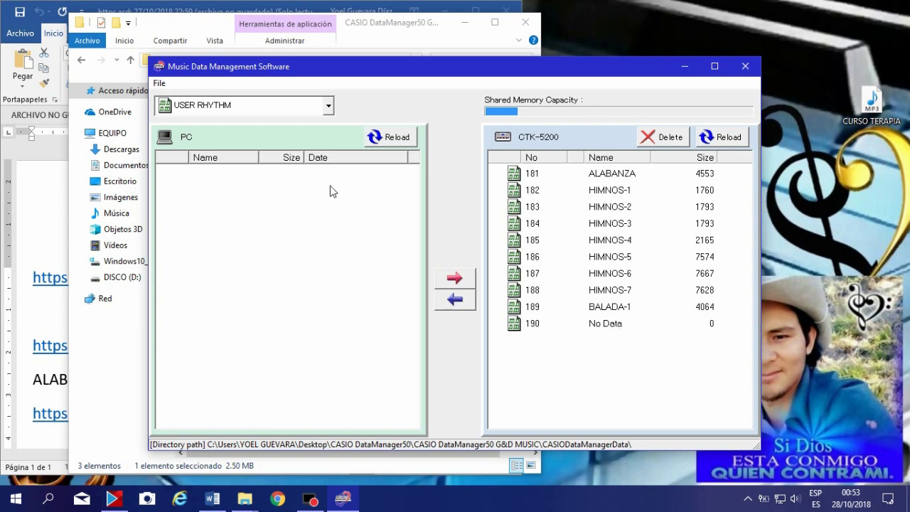
Set the PC data directory in the preferences to the CASIO folder inside MUSIC TUT on the desktop
left_click(160, 84)
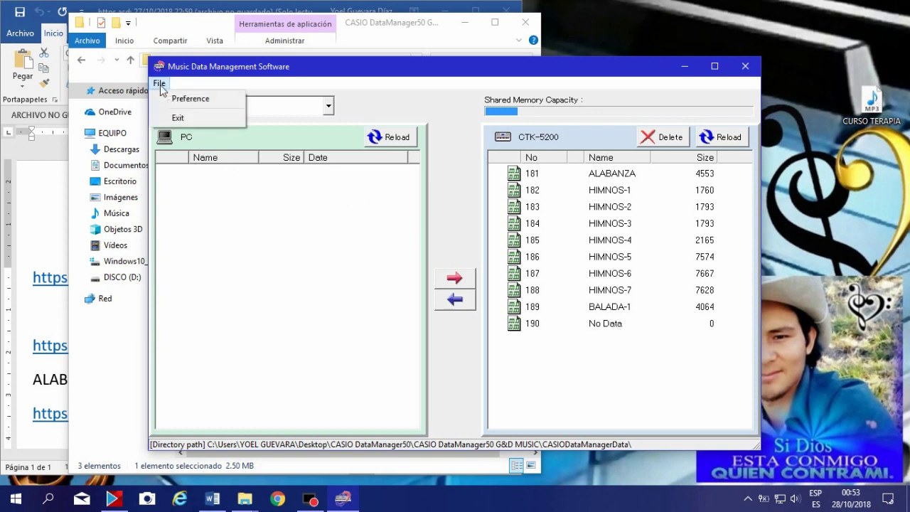
left_click(190, 99)
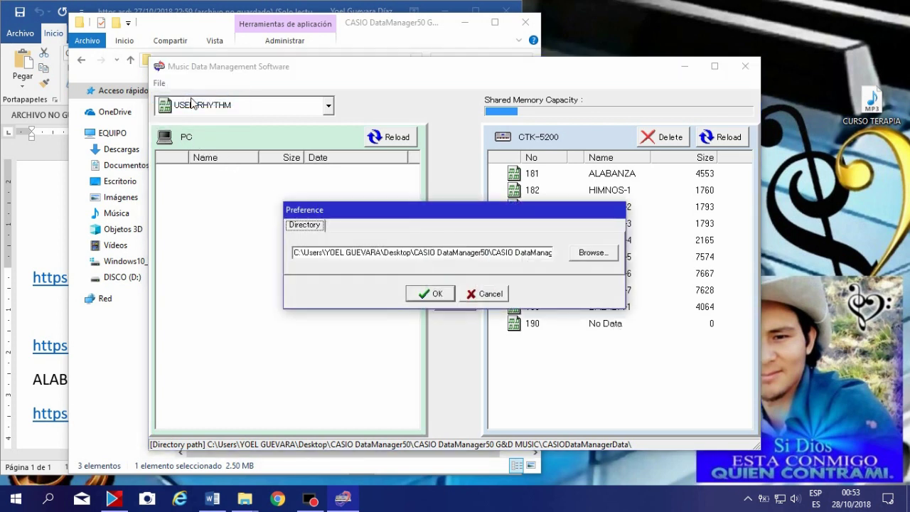
left_click(594, 253)
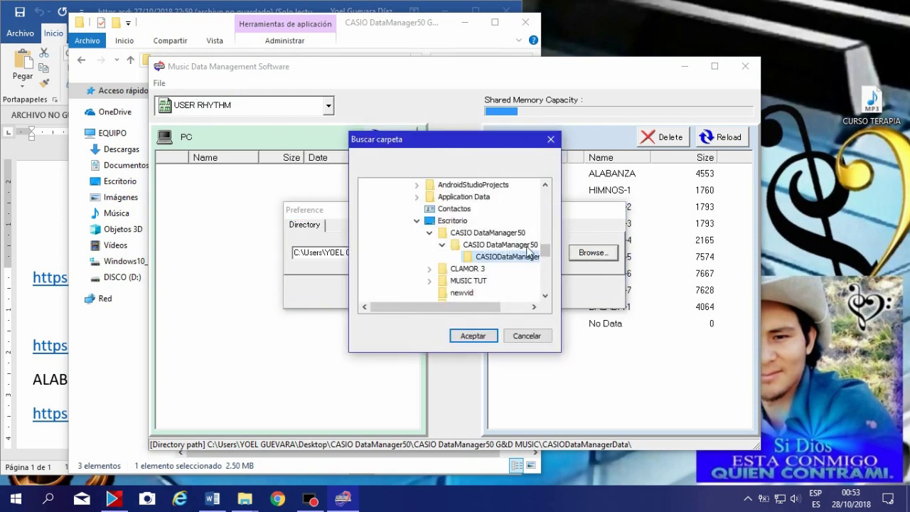
left_click(477, 283)
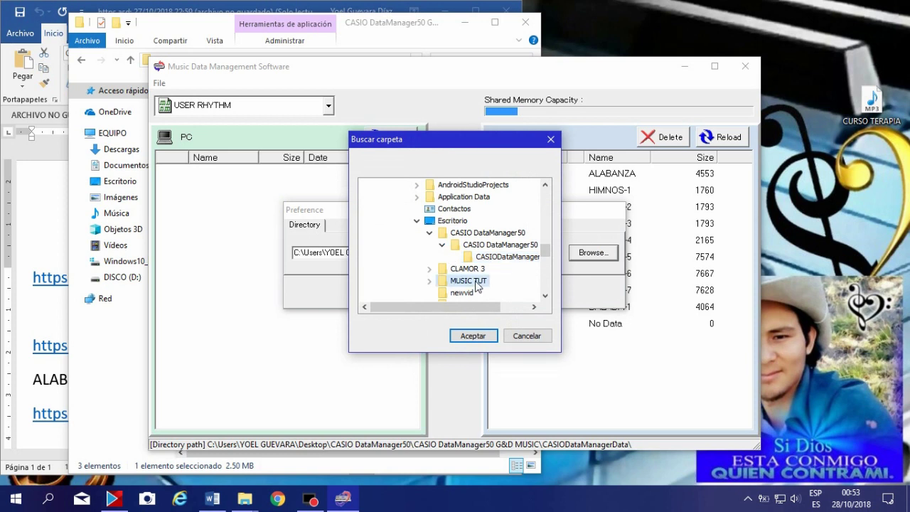
double_click(475, 281)
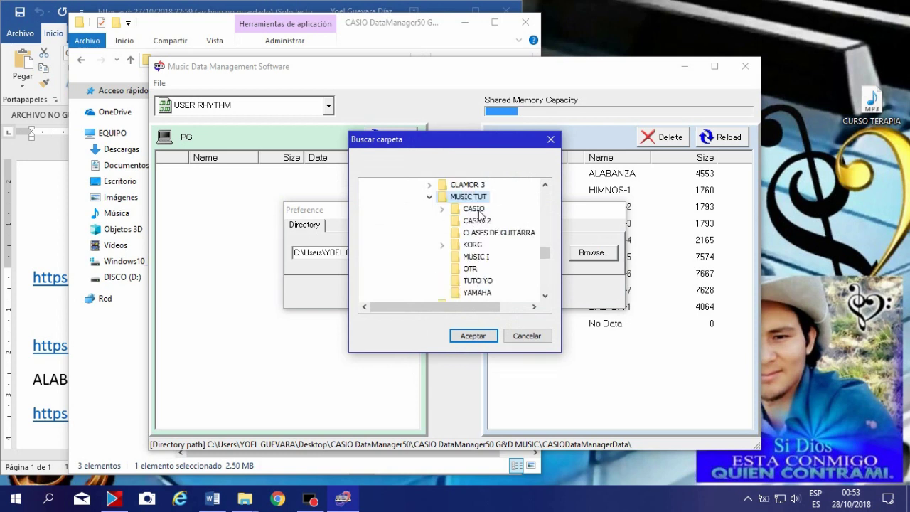
left_click(475, 209)
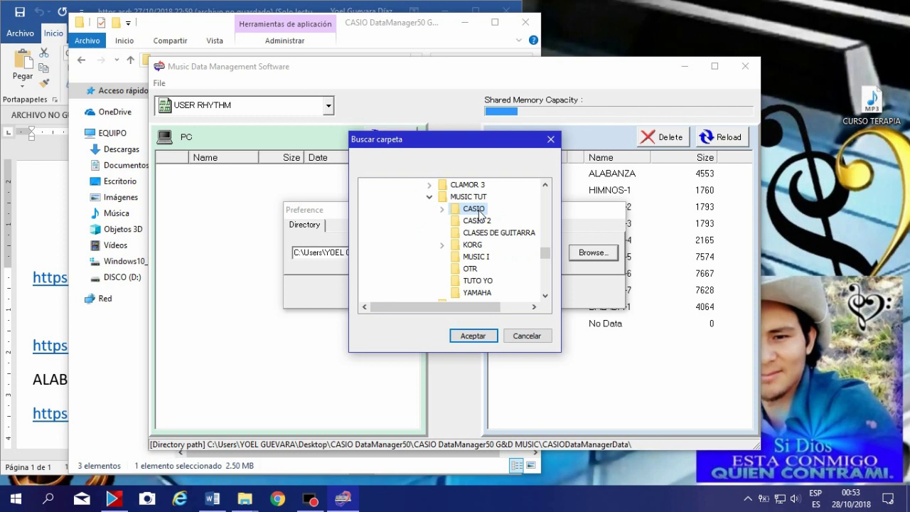
left_click(474, 338)
left_click(422, 296)
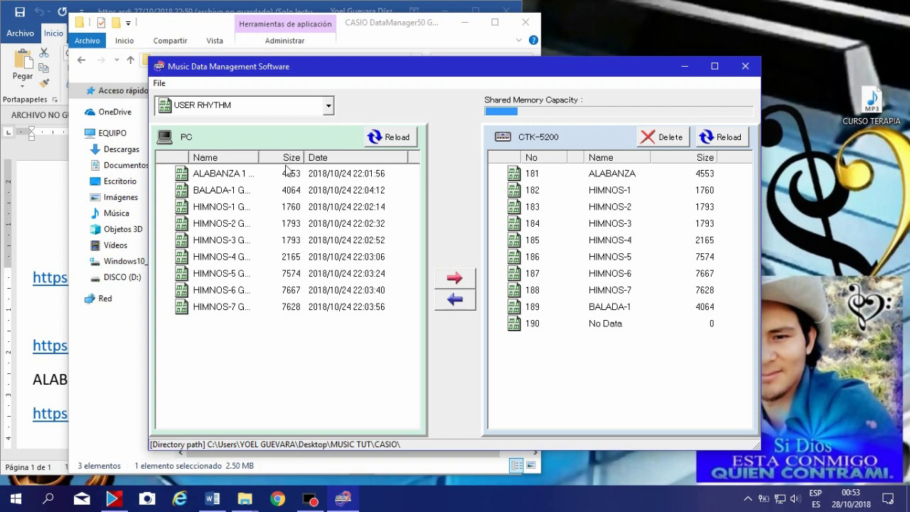
Transfer the ALABANZA 1 rhythm from the PC to the empty slot 190 on the CTK-5200
left_click(235, 175)
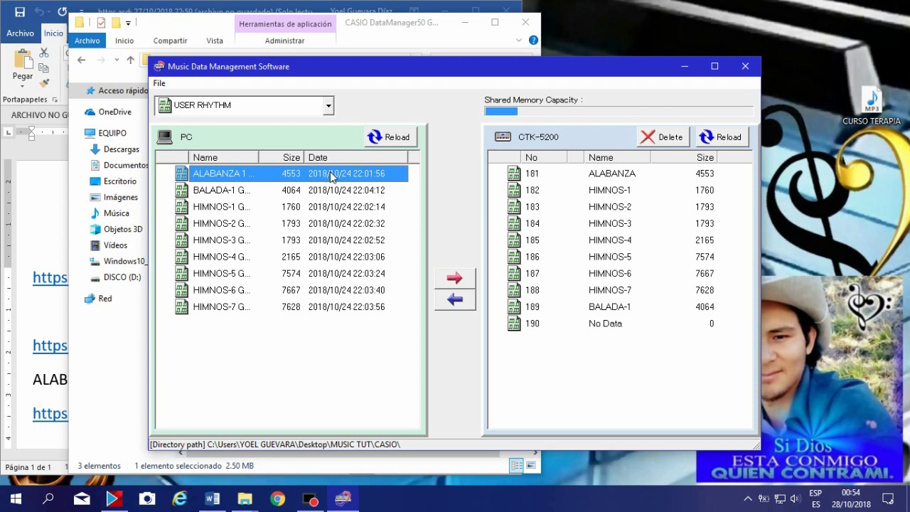
left_click(612, 324)
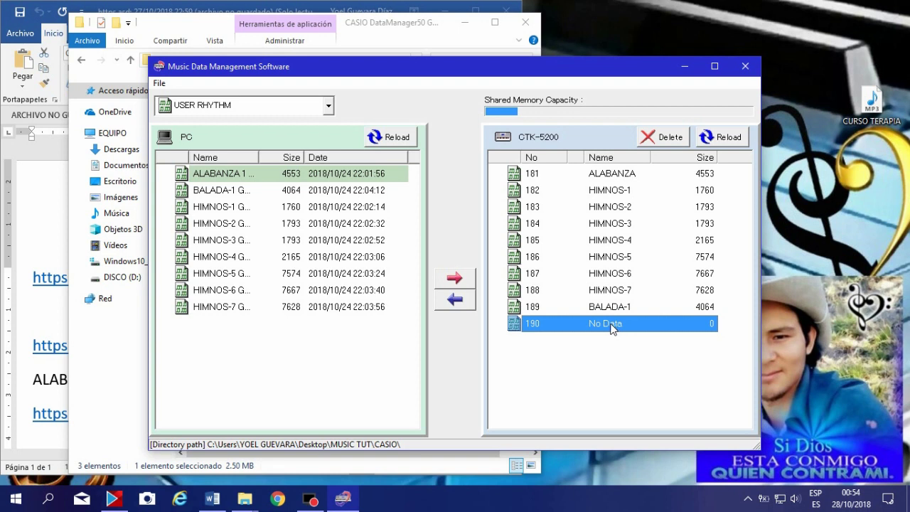
left_click(461, 281)
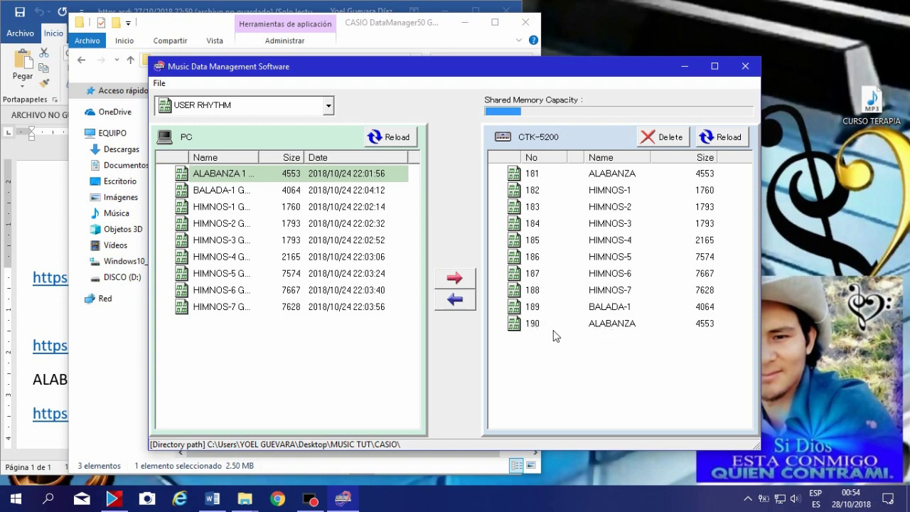
Clear the ALABANZA rhythm from slot 190 on the CTK-5200 and transfer HIMNOS-7 from the PC into it
left_click(606, 330)
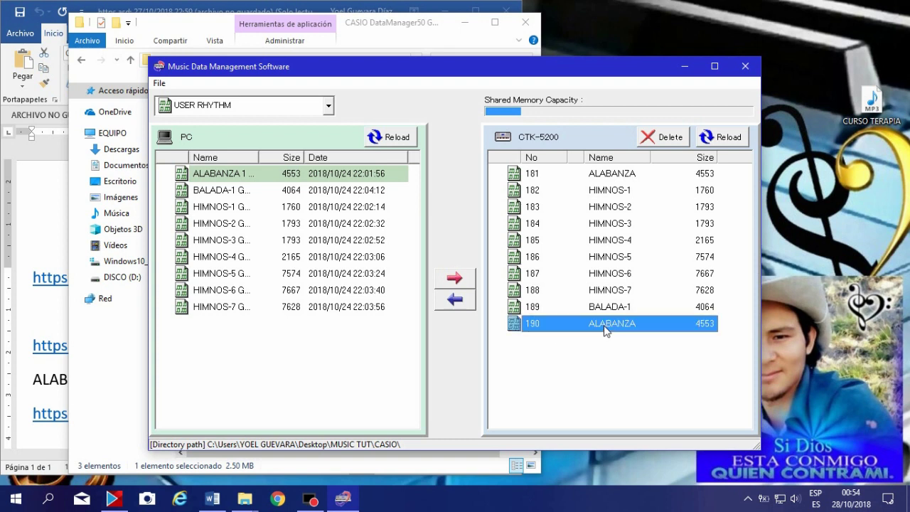
left_click(670, 139)
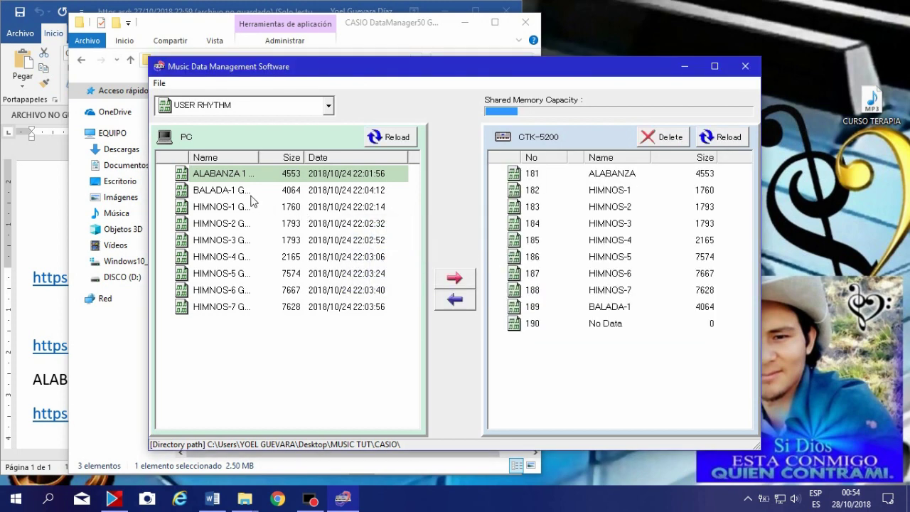
left_click(240, 307)
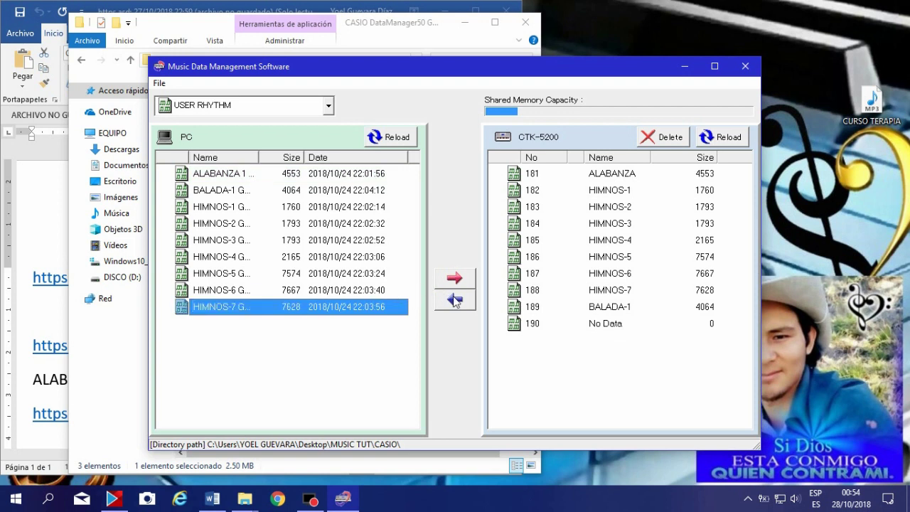
left_click(608, 324)
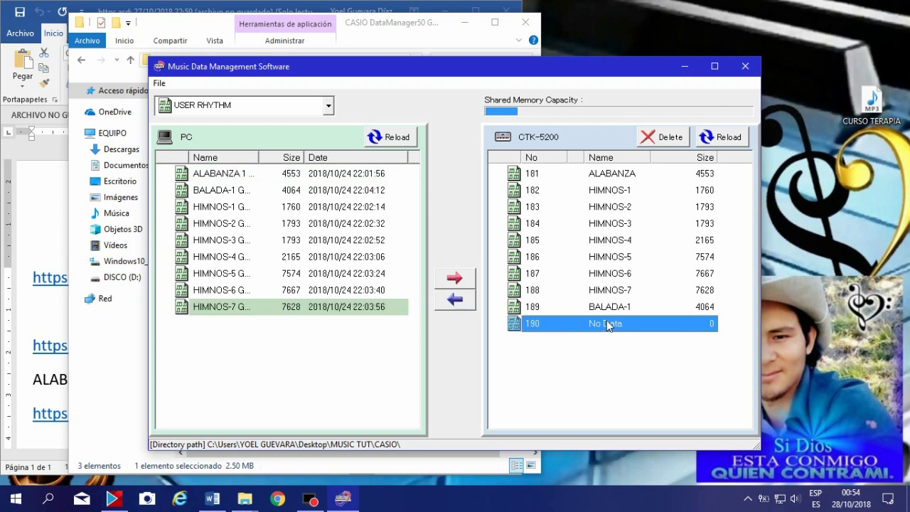
left_click(459, 285)
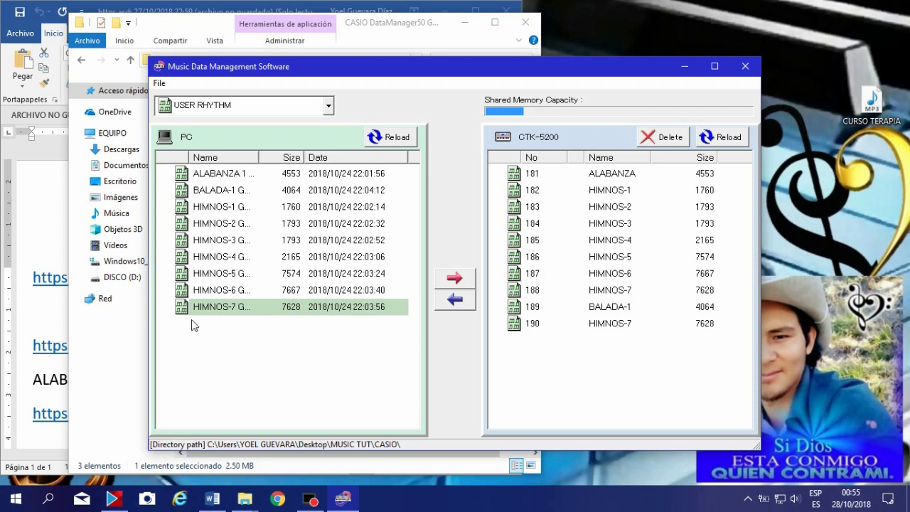
left_click(237, 275)
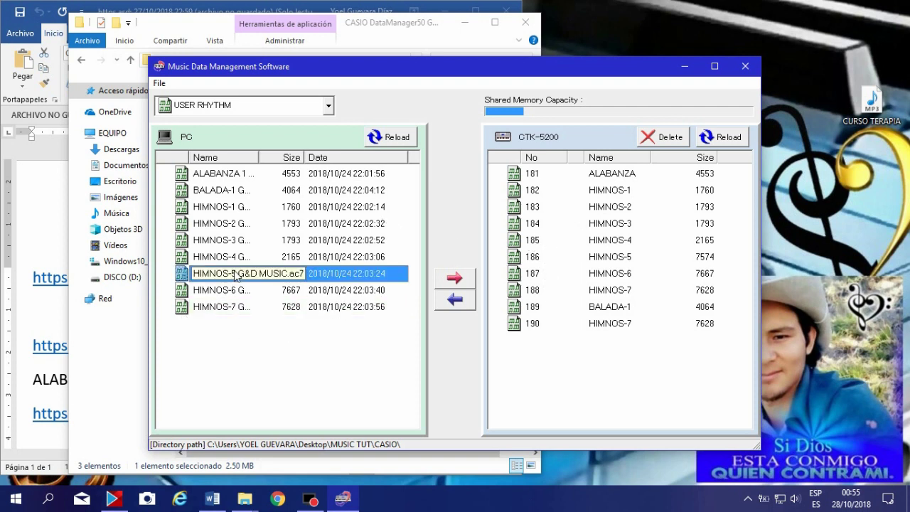
left_click(606, 312)
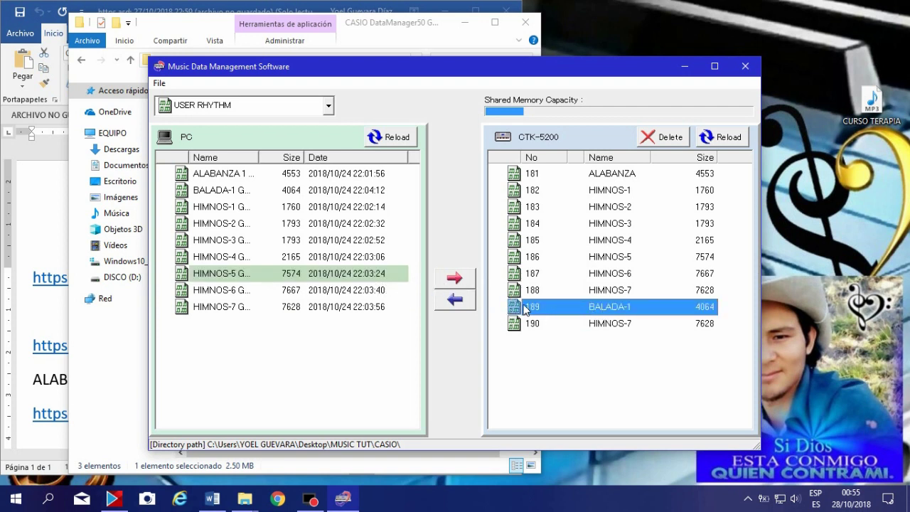
left_click(456, 280)
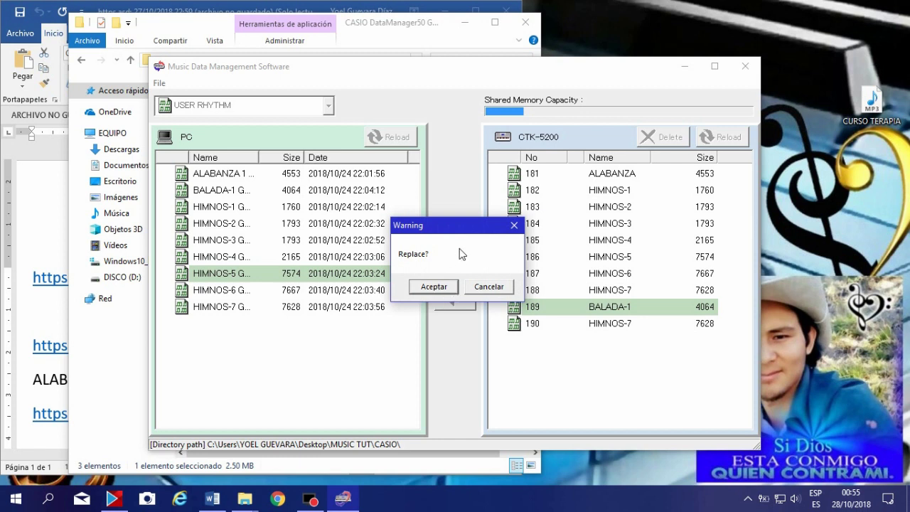
left_click(481, 290)
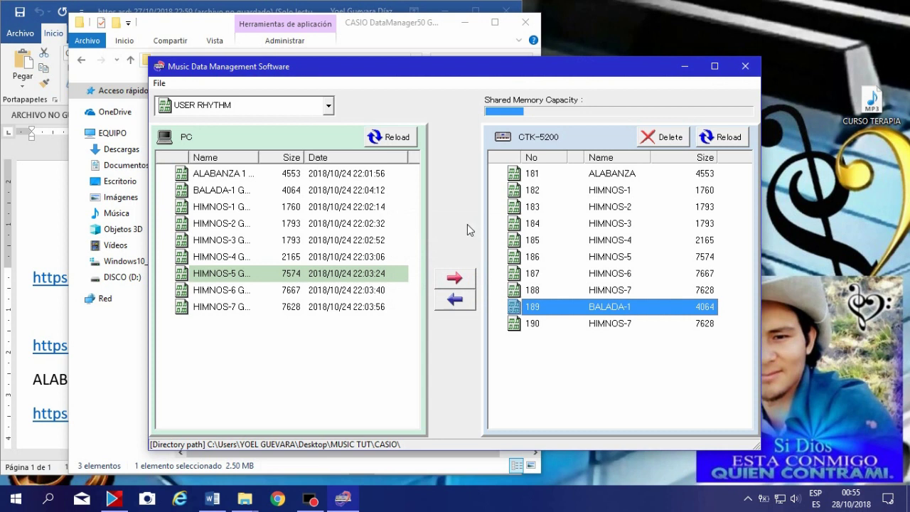